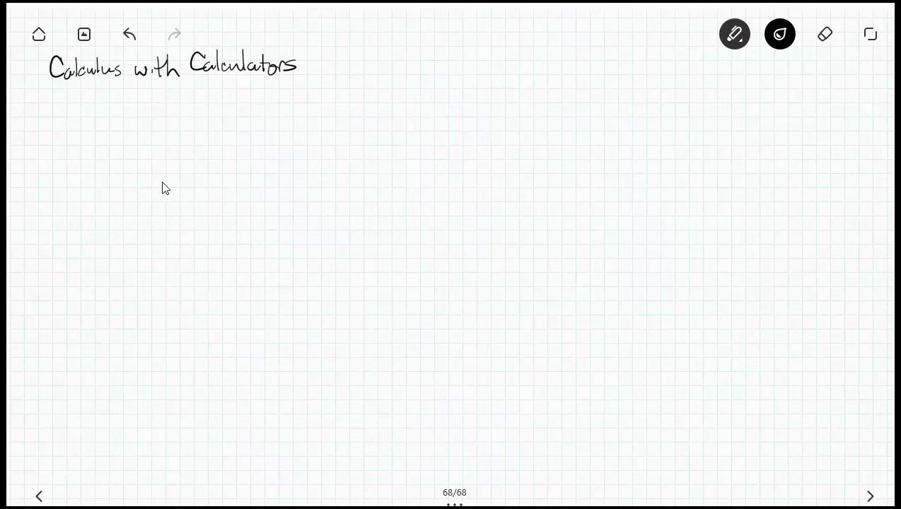
Switch from the Bamboo Paper notes page to the TI-84 emulator's empty function list.
left_click(41, 497)
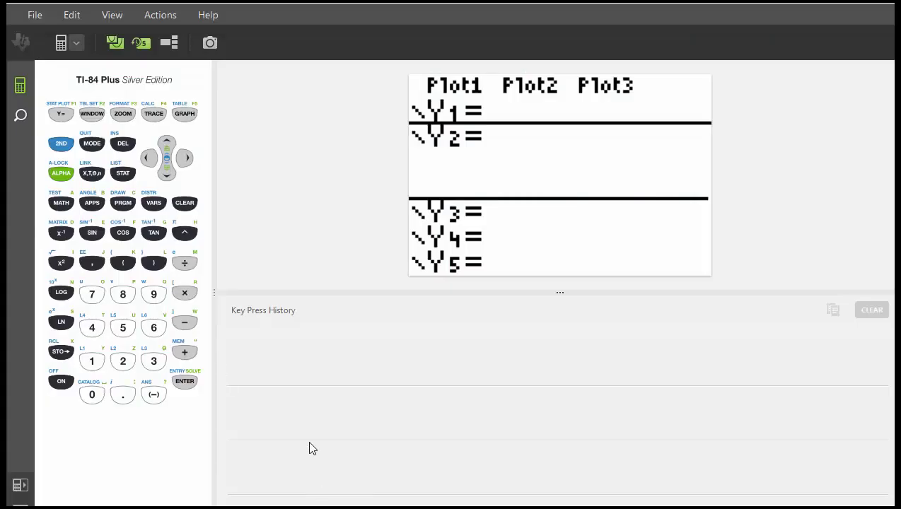
Move the cursor up to Y1 in the empty Y= editor.
left_click(167, 147)
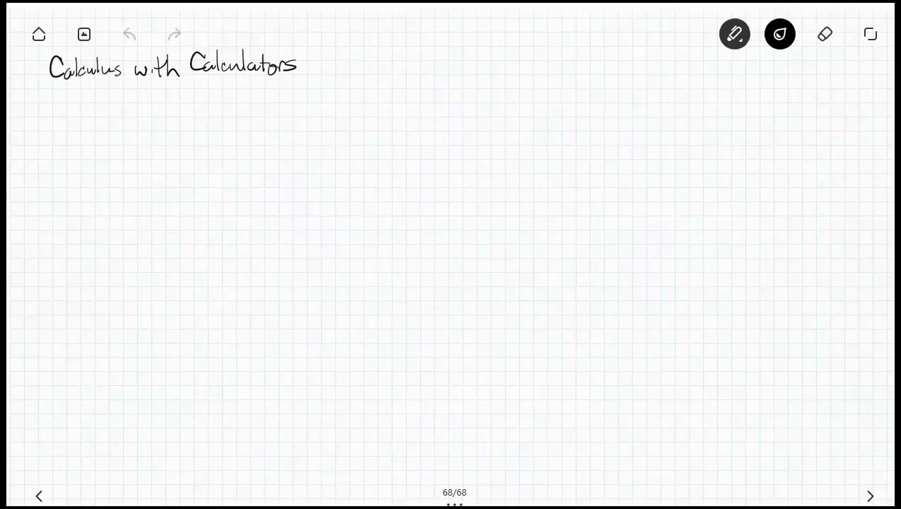
Handwrite f(x)=x³−4x+1, f'(x)=3x²−4 and f'(2)=8, with an arrow marking the derivative.
mouse_move(77, 118)
left_mouse_down()
mouse_move(77, 155)
mouse_move(89, 117)
left_mouse_up()
left_click_drag(74, 134, 100, 150)
left_click_drag(98, 130, 88, 152)
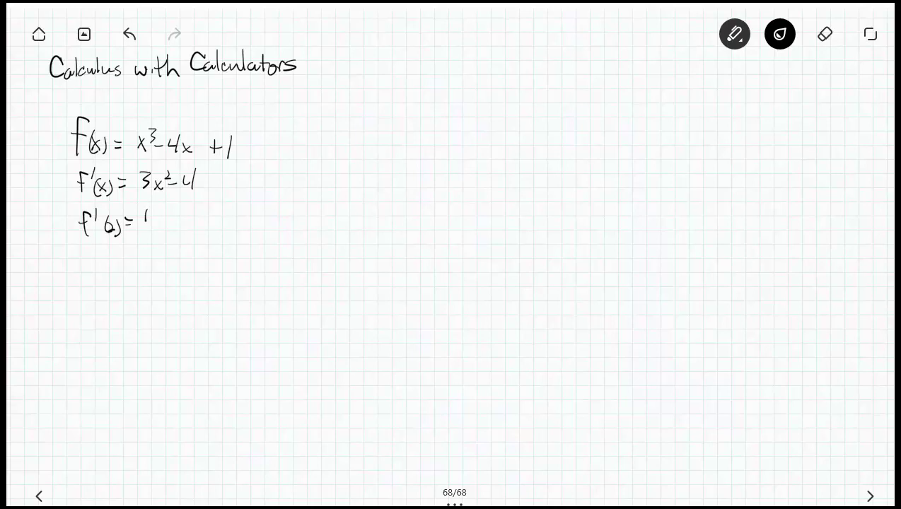
left_click_drag(146, 216, 150, 212)
left_click_drag(256, 178, 215, 178)
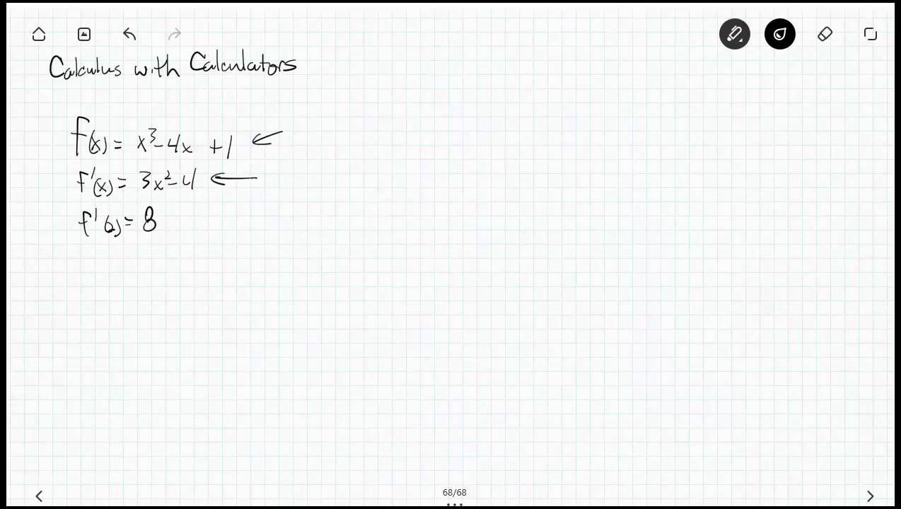
Sketch small axes with an upward parabola beside f'(x), and underline f'(2) = 8.
left_click_drag(328, 161, 323, 228)
left_click_drag(278, 199, 371, 203)
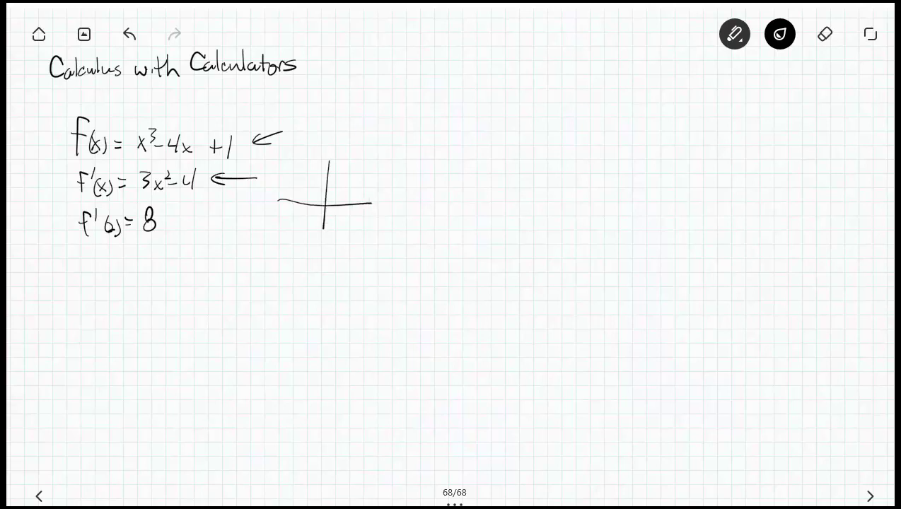
left_click_drag(322, 225, 359, 169)
left_click_drag(326, 212, 301, 163)
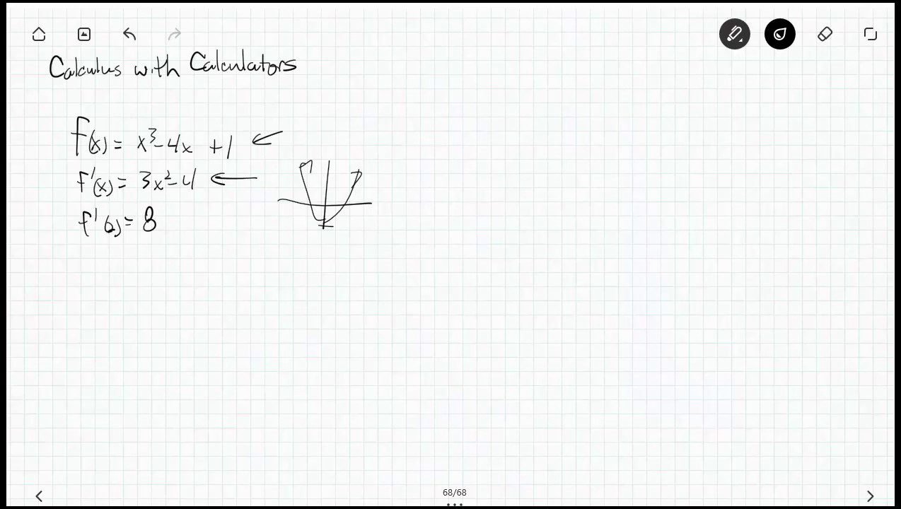
left_click_drag(79, 248, 146, 250)
Switch to TI-SmartView, quit to the home screen and clear old calculations.
key("alt+Tab")
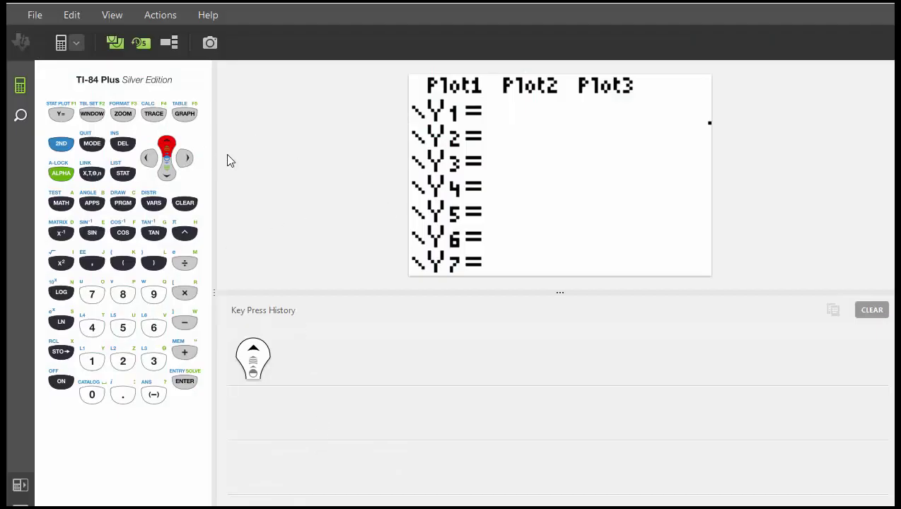
left_click(65, 115)
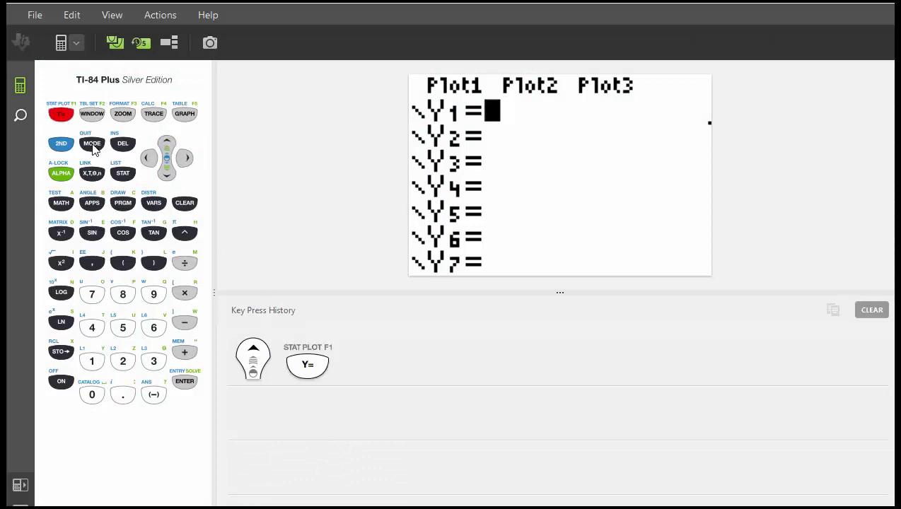
left_click(66, 117)
left_click(68, 145)
left_click(91, 145)
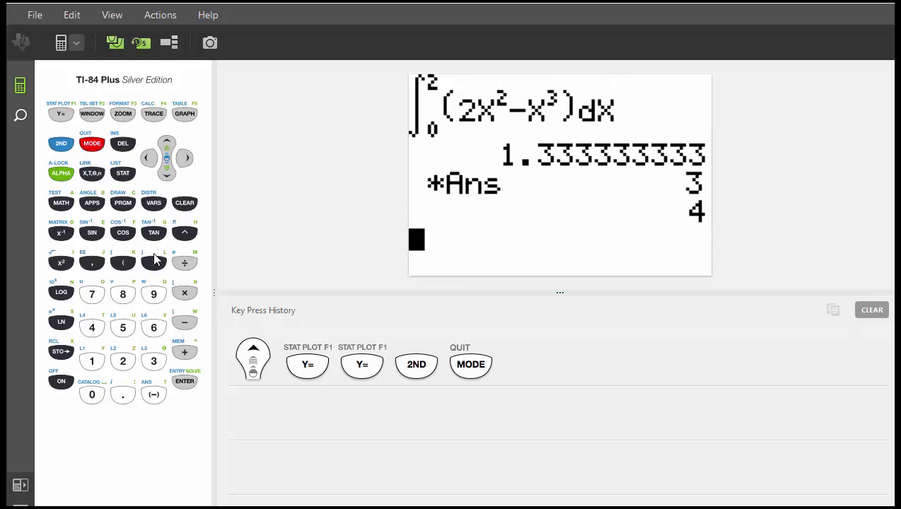
left_click(184, 203)
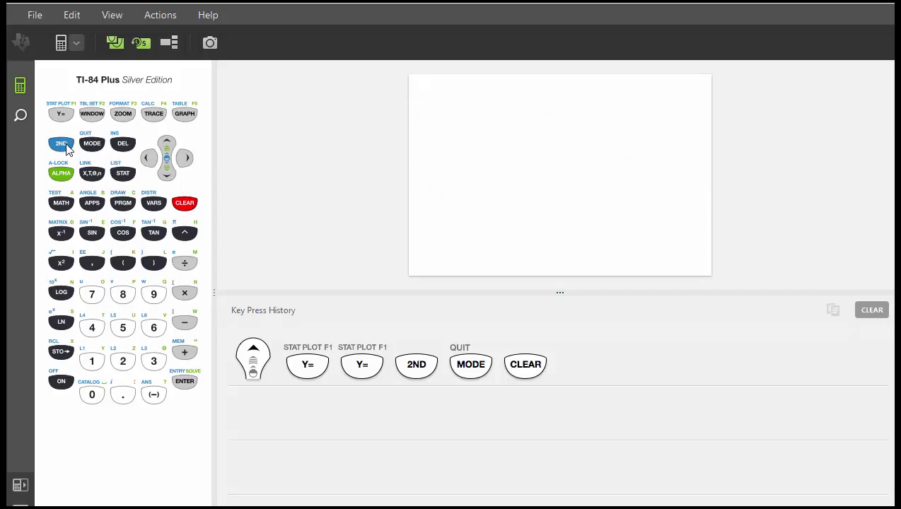
Insert the nDeriv( derivative template from the MATH menu.
left_click(63, 204)
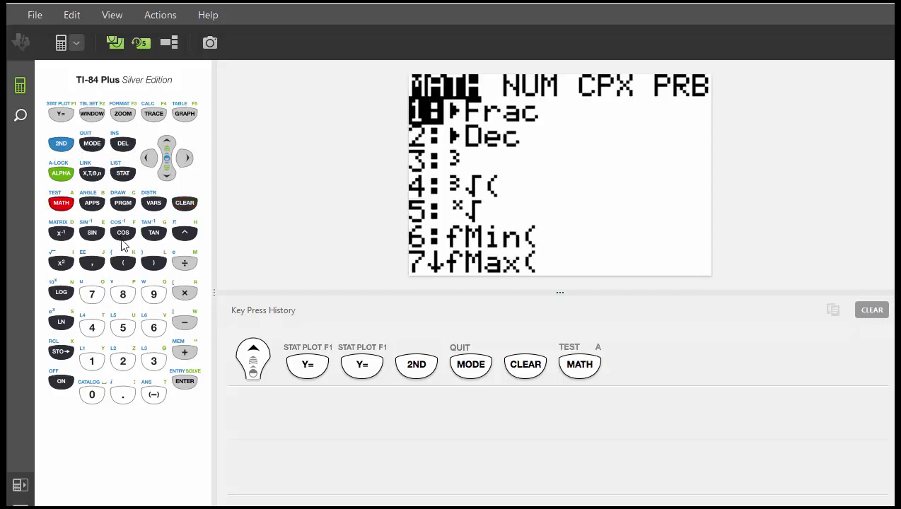
left_click(174, 158)
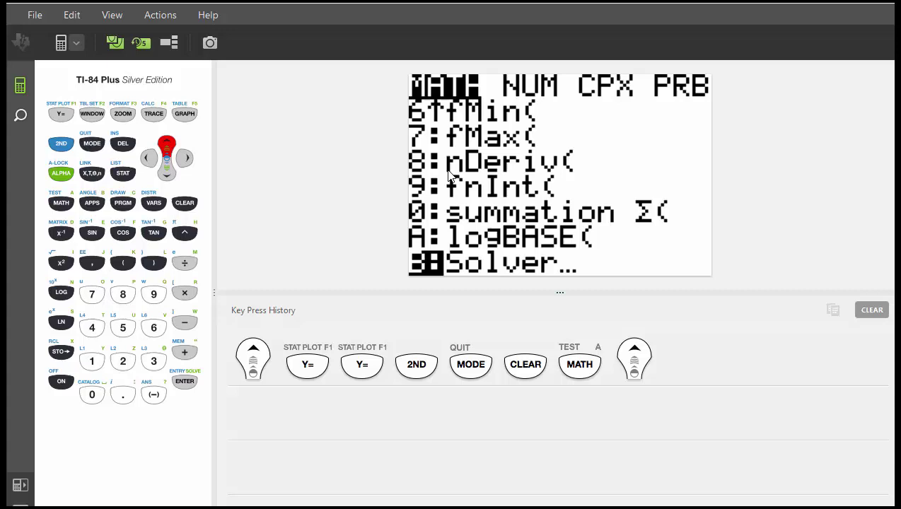
left_click(127, 297)
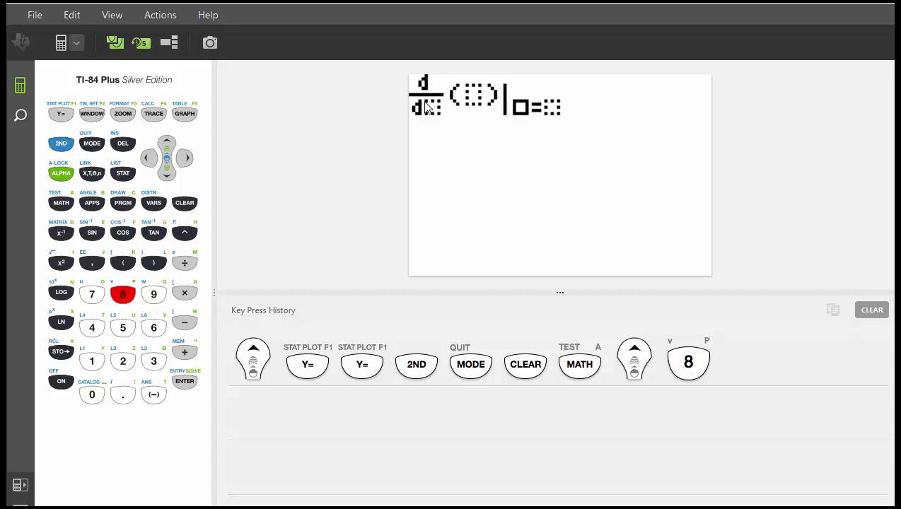
Fill the template with variable X and the expression X³−4X+1.
left_click(93, 173)
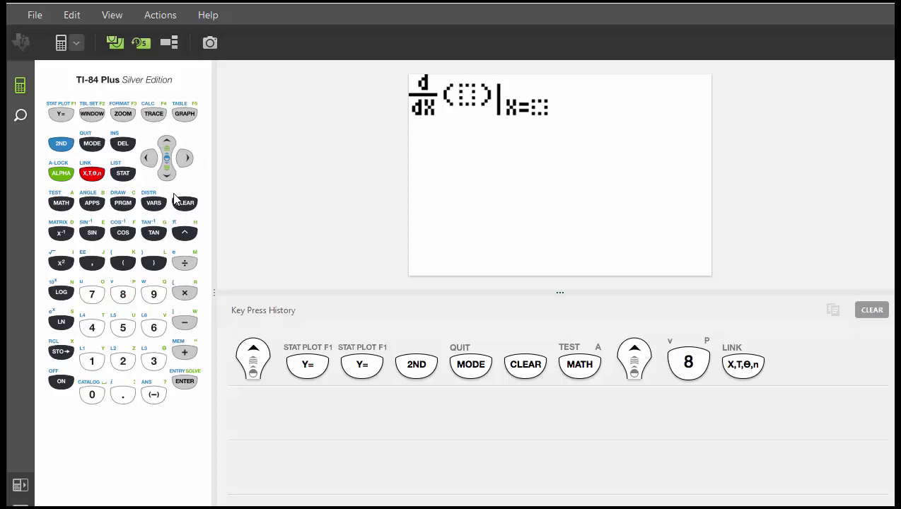
left_click(93, 174)
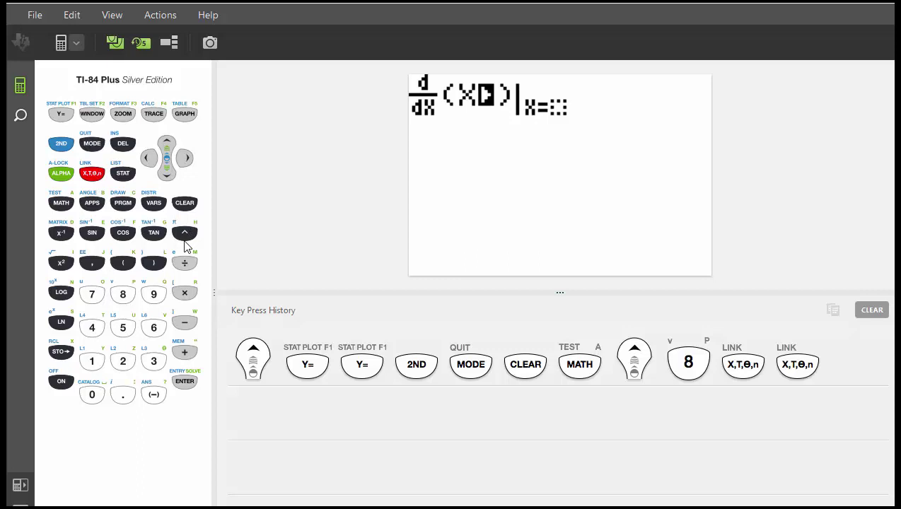
left_click(185, 233)
left_click(154, 362)
left_click(185, 158)
left_click(185, 323)
left_click(92, 327)
left_click(92, 173)
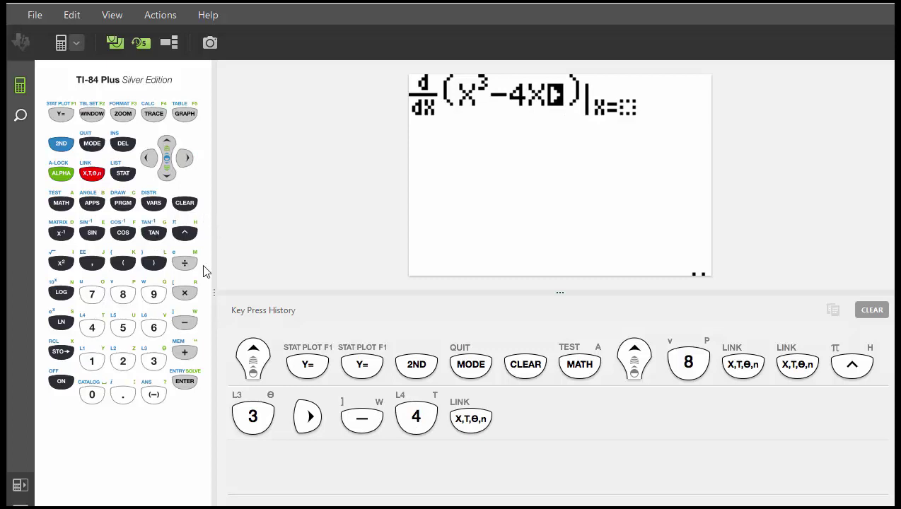
left_click(184, 352)
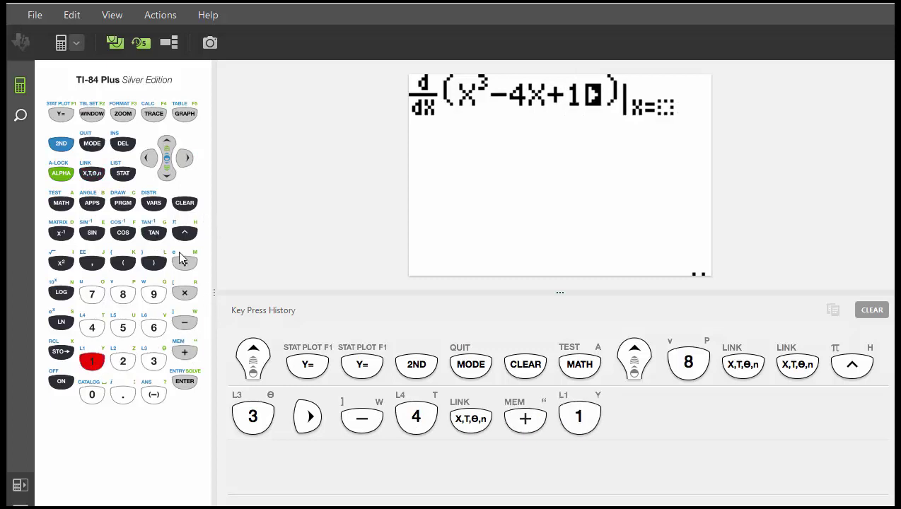
Evaluate the derivative at x = 2, getting 8.000001.
left_click(186, 158)
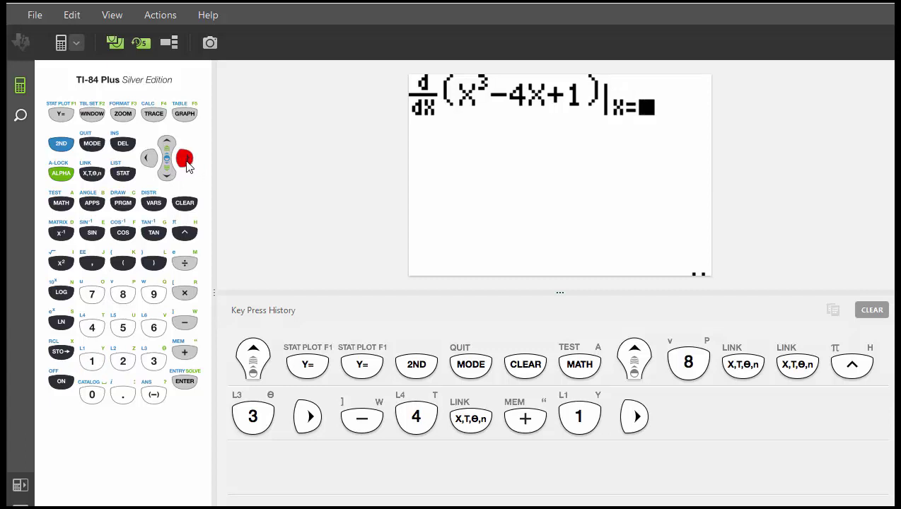
left_click(125, 362)
left_click(184, 382)
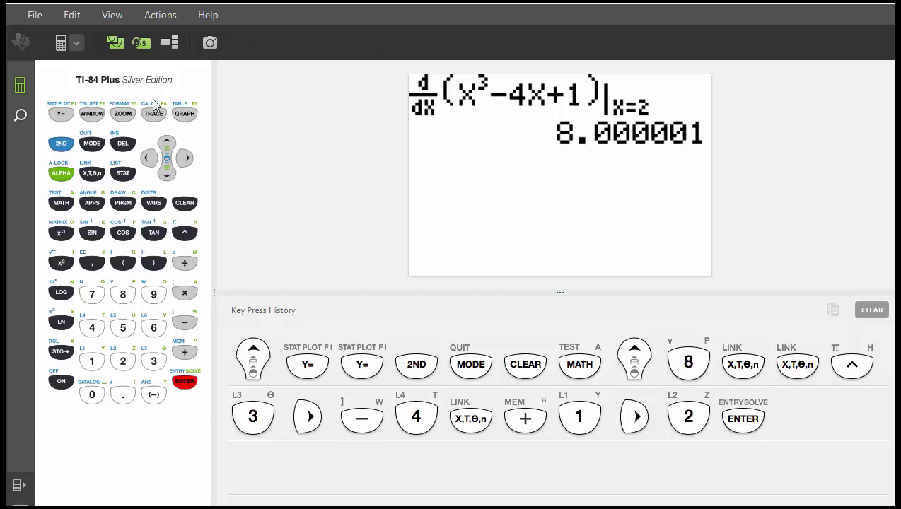
left_click(60, 113)
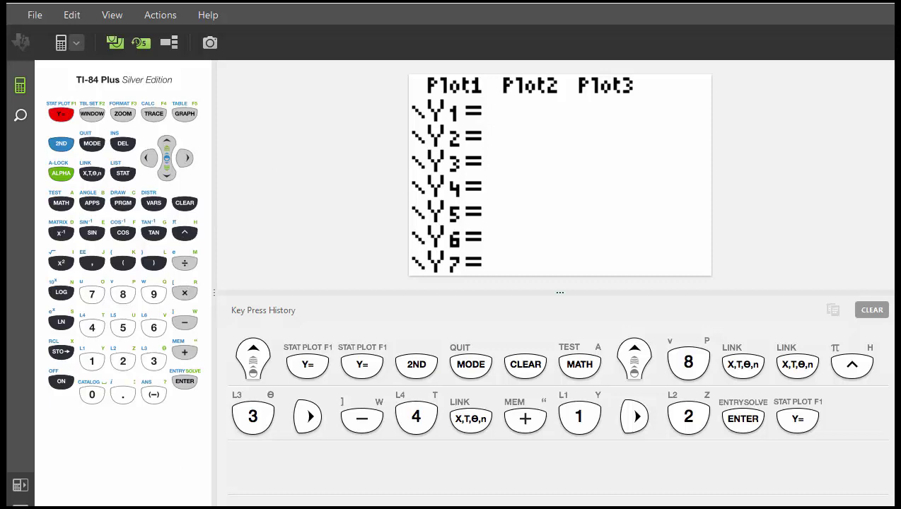
key("alt+Tab")
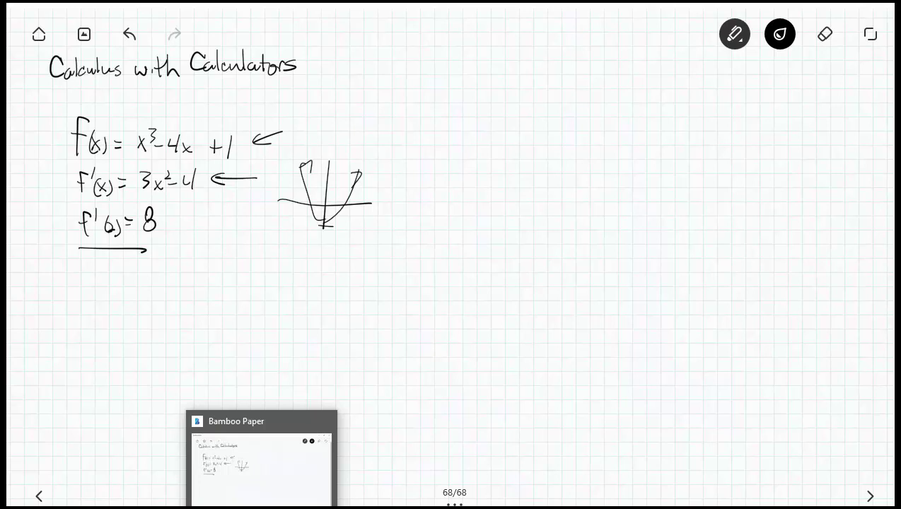
key("alt+Tab")
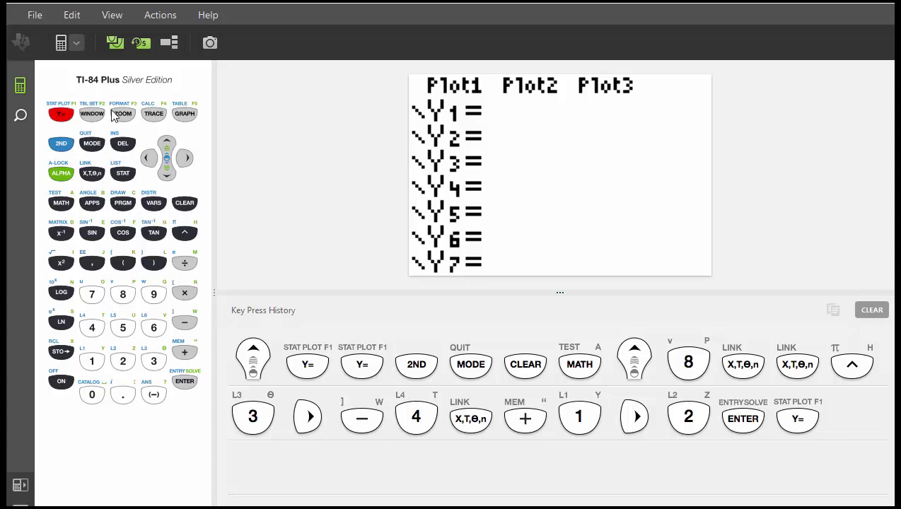
Insert nDeriv( into Y1 with variable X and the first term X³.
double_click(67, 212)
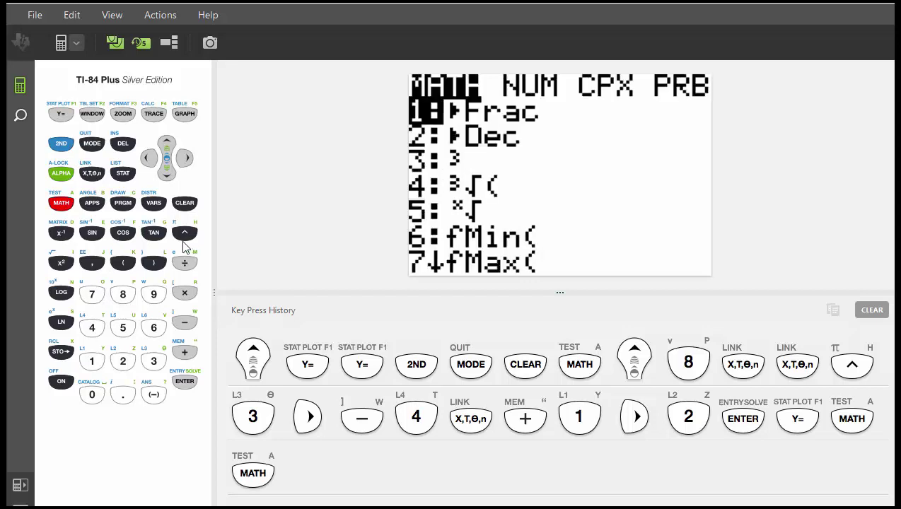
left_click(168, 144)
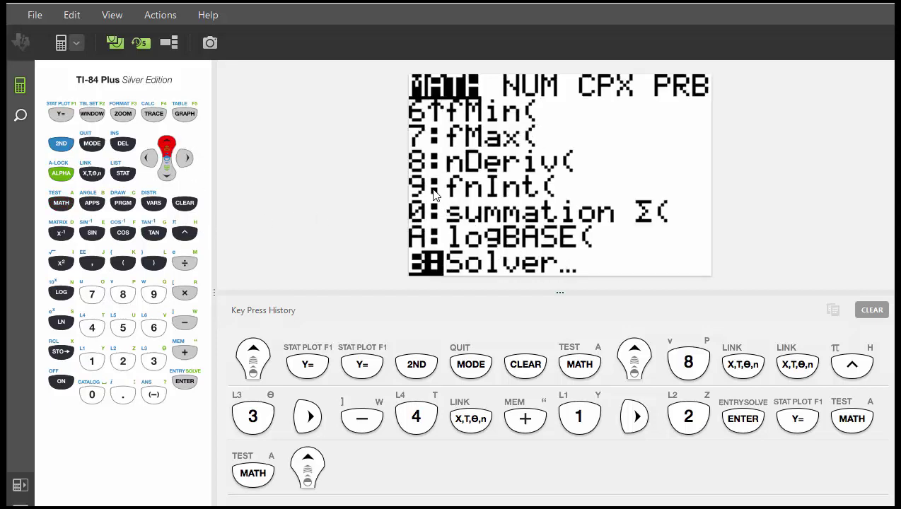
left_click(124, 293)
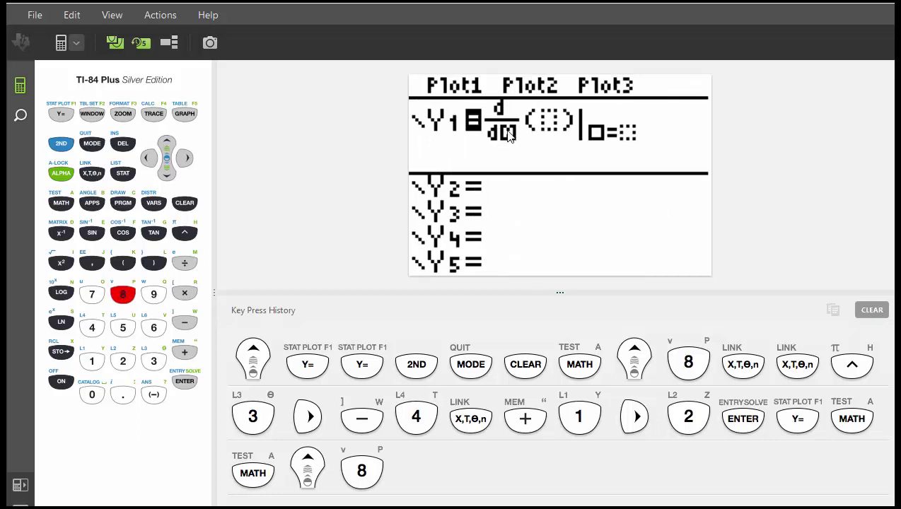
left_click(92, 173)
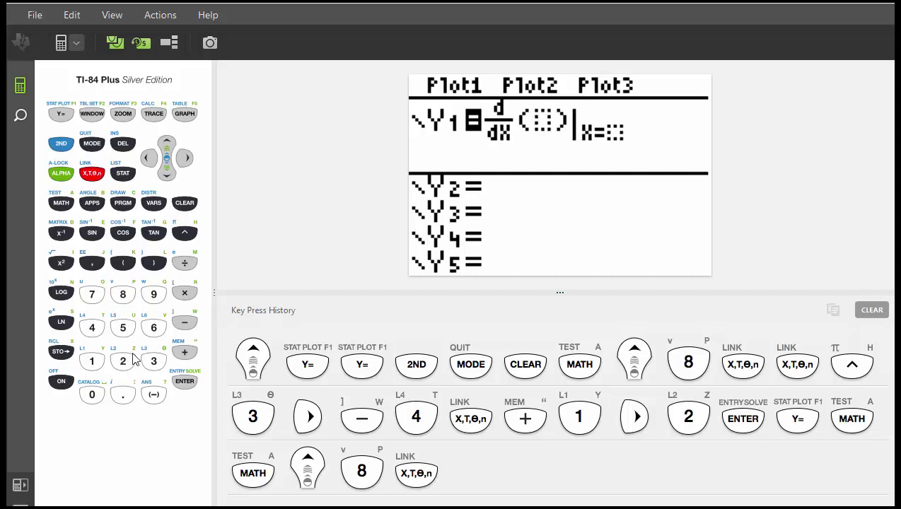
left_click(97, 174)
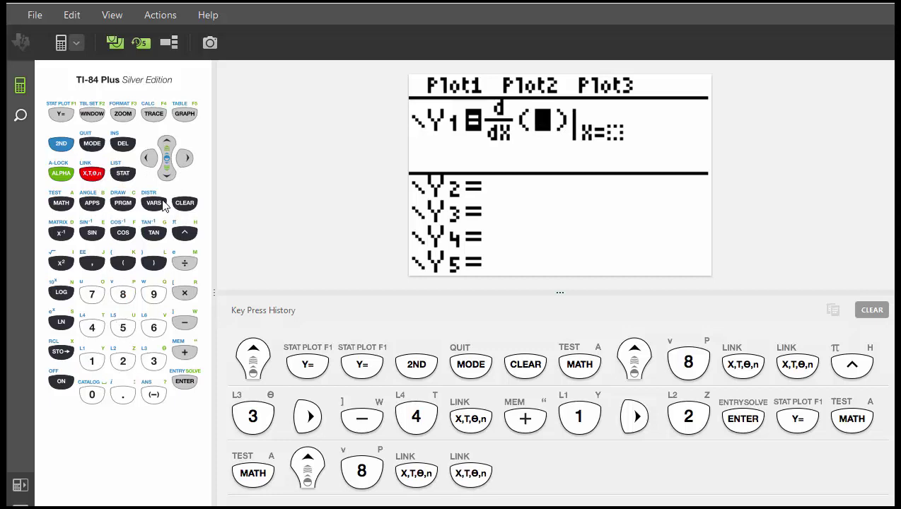
left_click(185, 234)
left_click(154, 362)
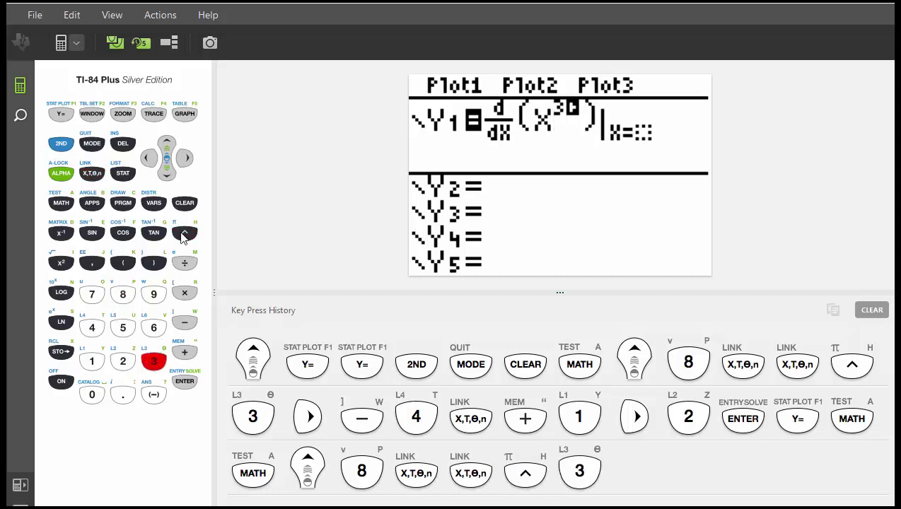
left_click(185, 158)
Complete Y1 with −4X+1 evaluated at x=2, then graph its flat line.
left_click(185, 323)
left_click(92, 328)
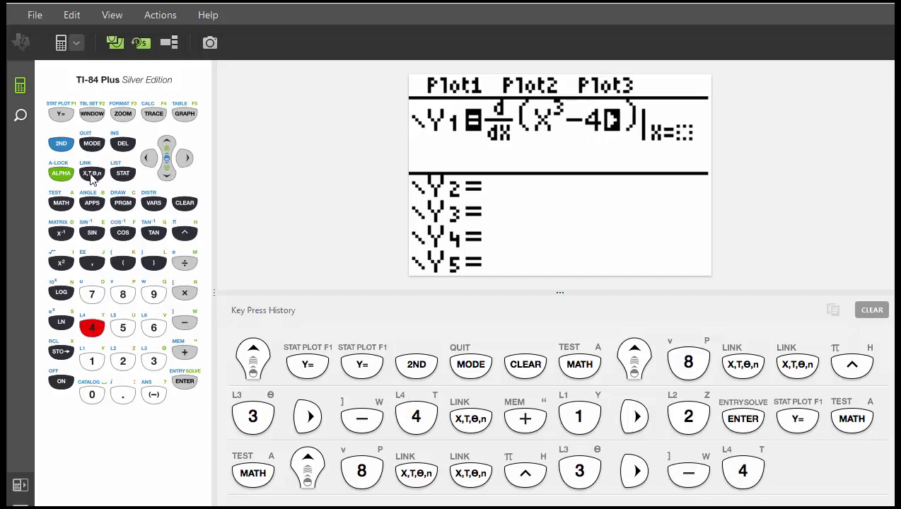
left_click(92, 174)
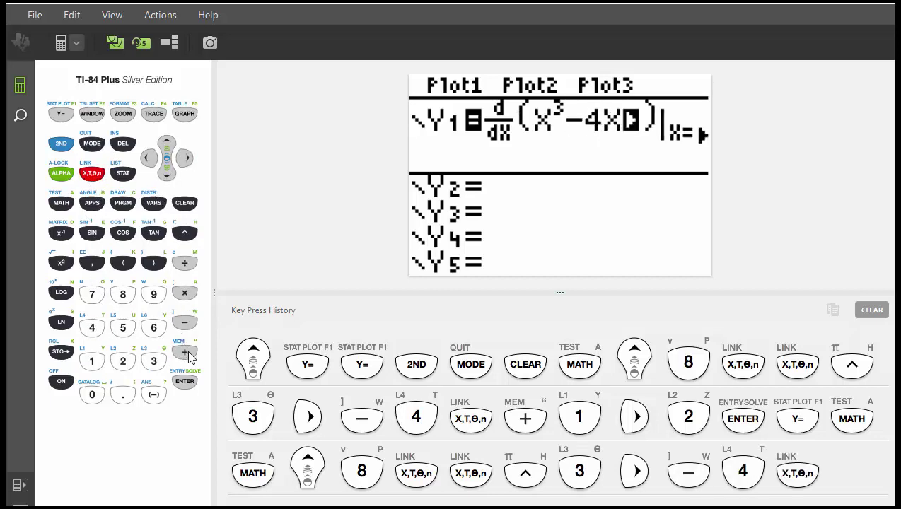
left_click(186, 354)
left_click(92, 361)
left_click(185, 158)
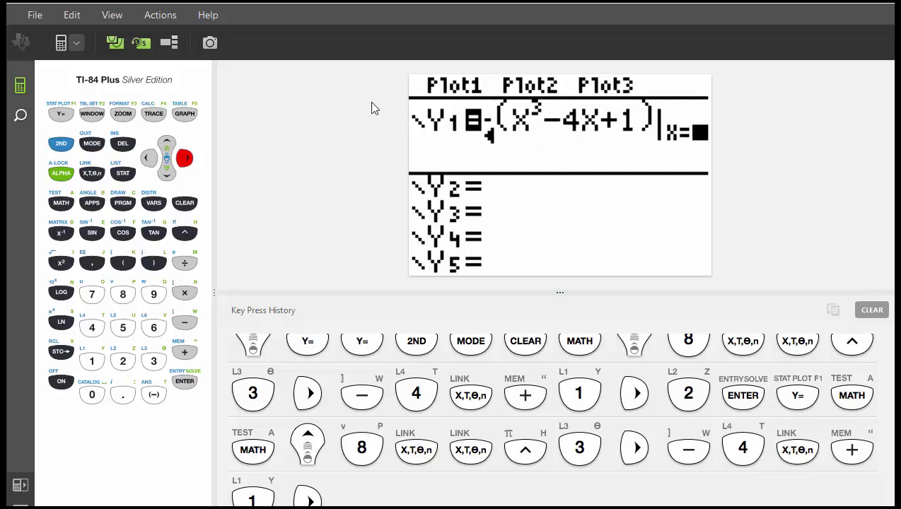
left_click(123, 362)
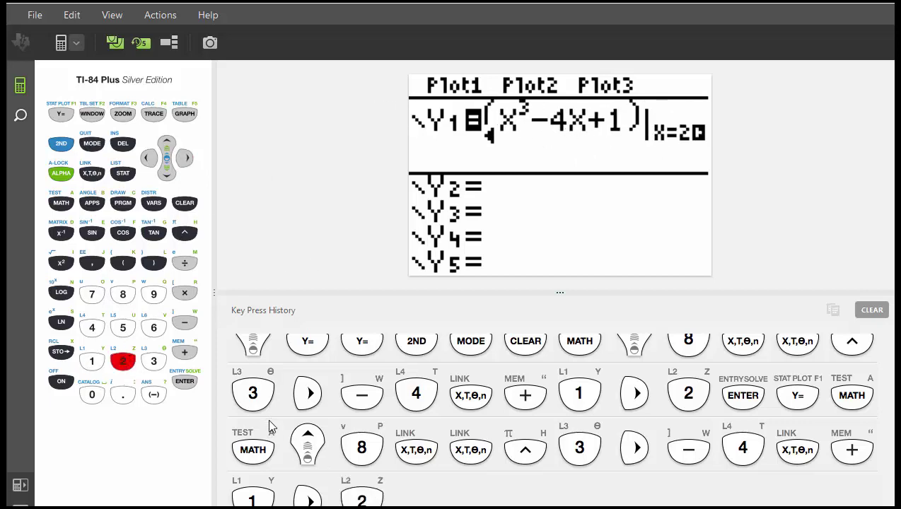
left_click(185, 381)
left_click(184, 114)
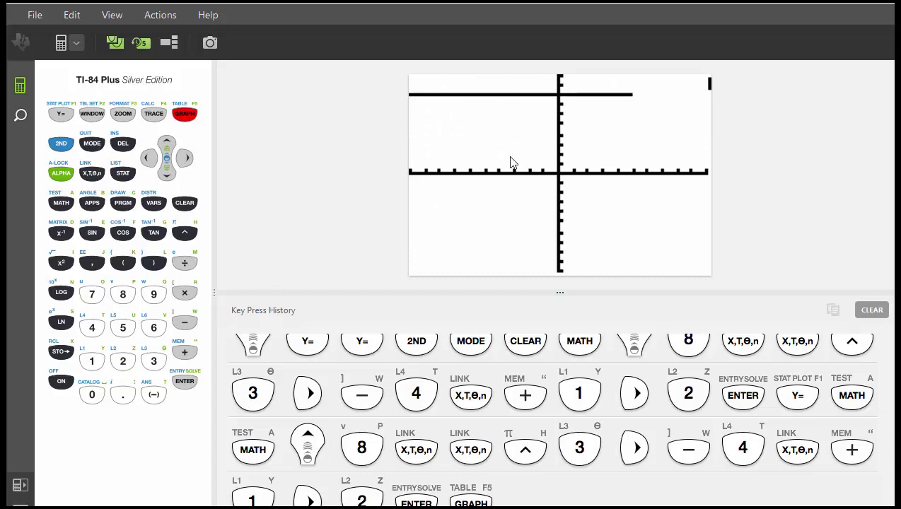
Change Y1's evaluation point from 2 to X and graph the upward derivative parabola.
left_click(61, 114)
left_click(190, 162)
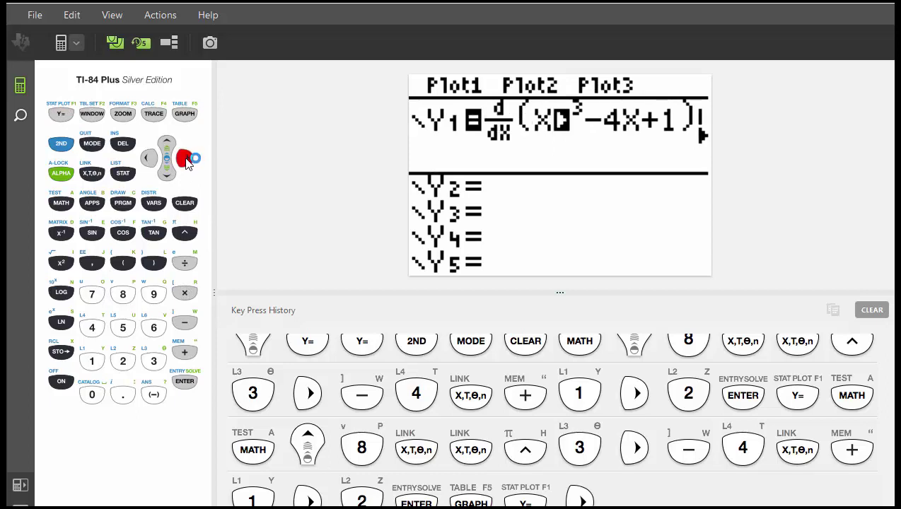
left_click(186, 160)
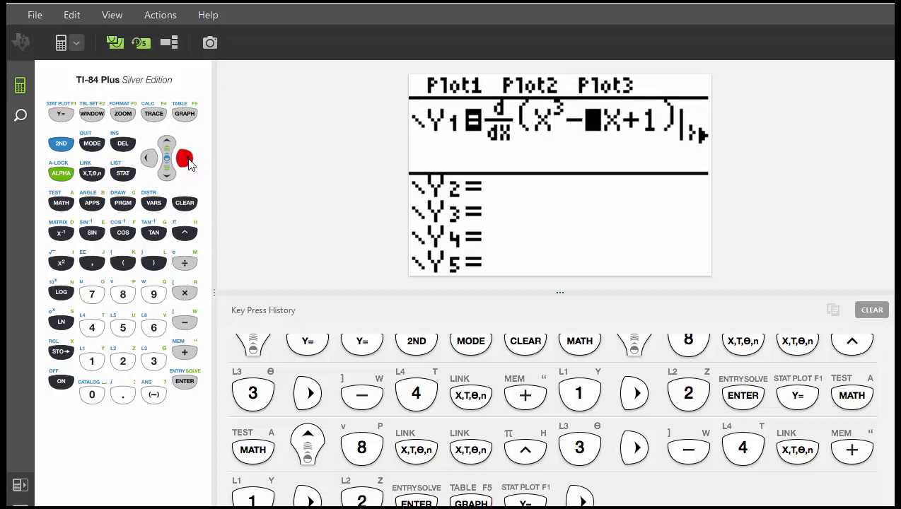
left_click(188, 162)
left_click(188, 162)
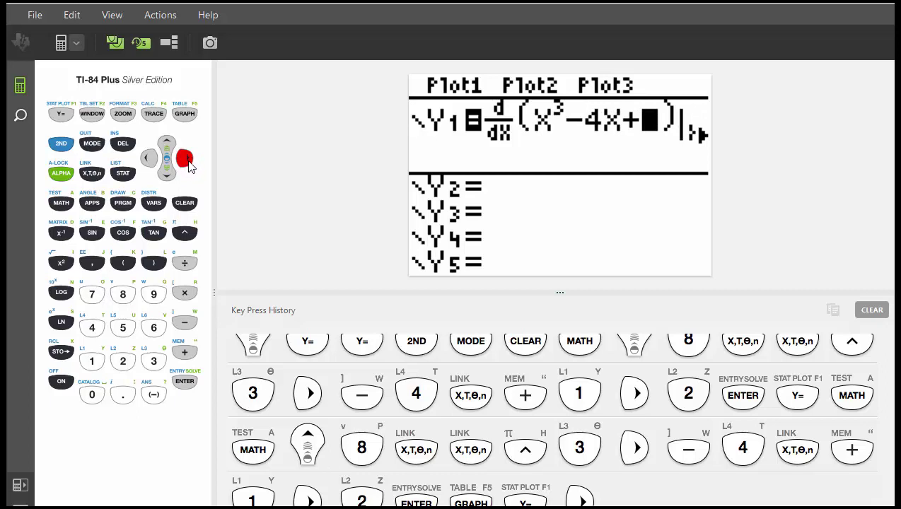
left_click(189, 162)
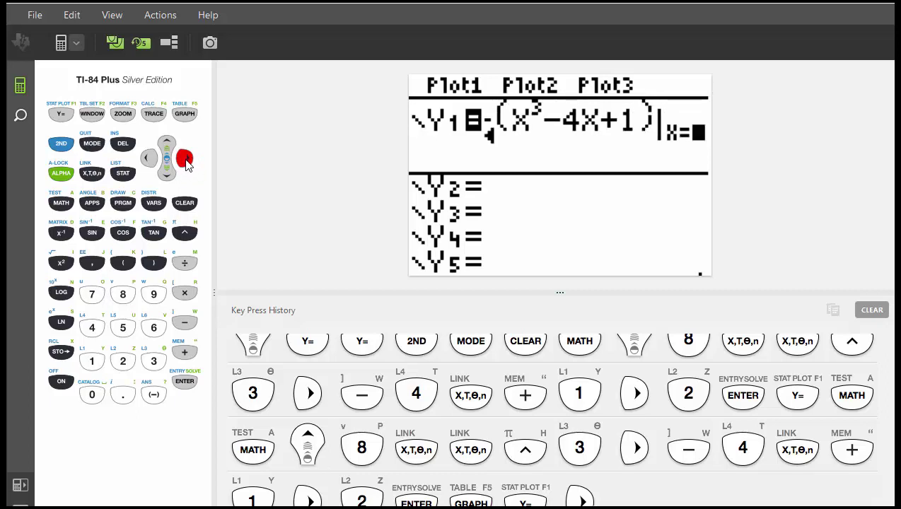
type("2")
left_click(92, 173)
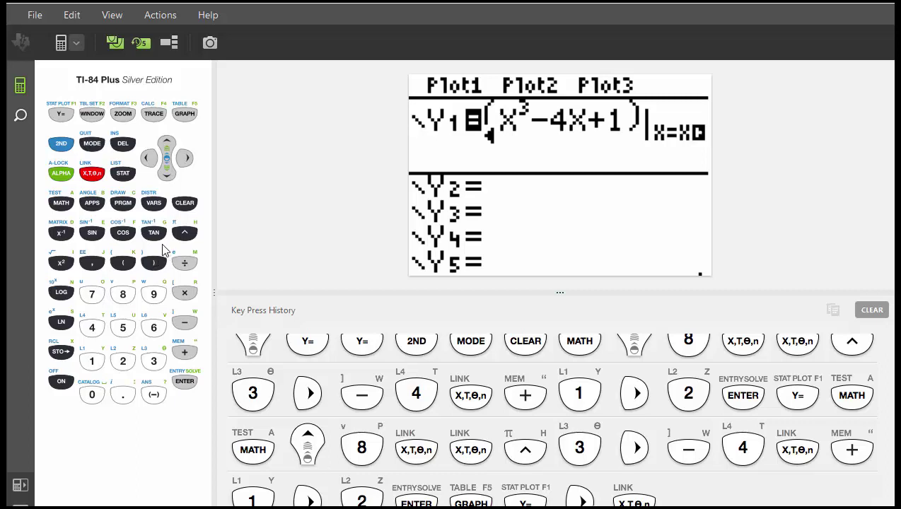
left_click(184, 382)
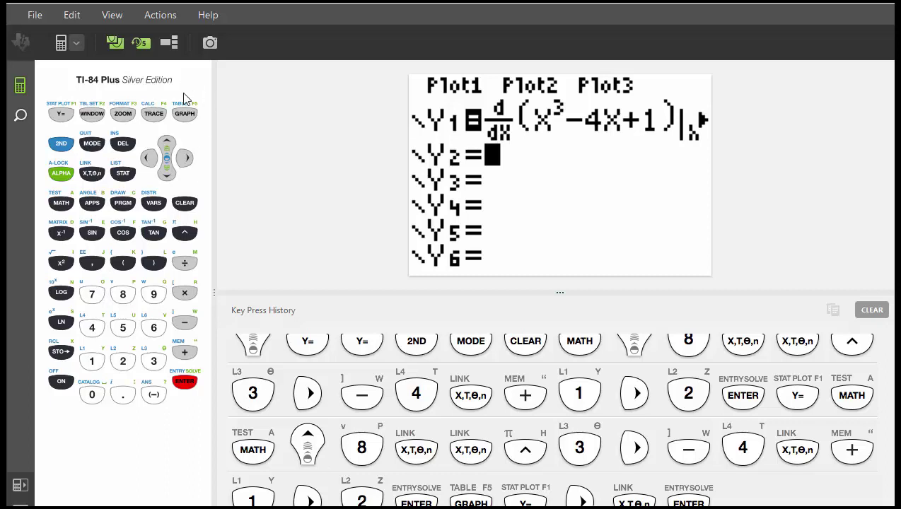
left_click(185, 114)
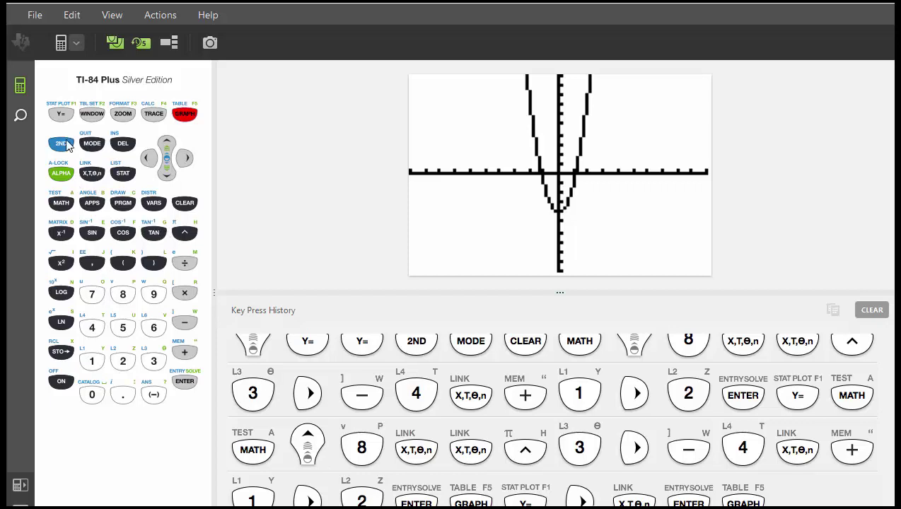
Enter Y2 = 3X²−4 and graph it over Y1's identical derivative parabola.
left_click(63, 113)
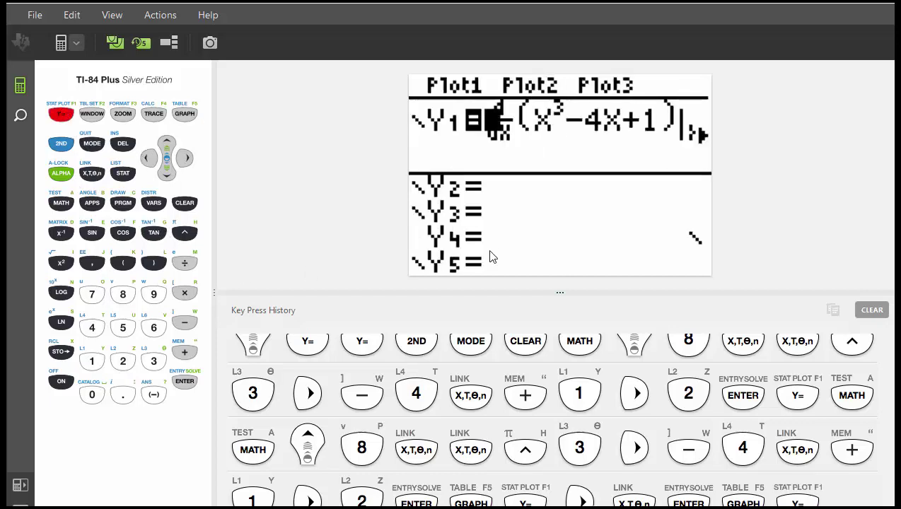
left_click(177, 181)
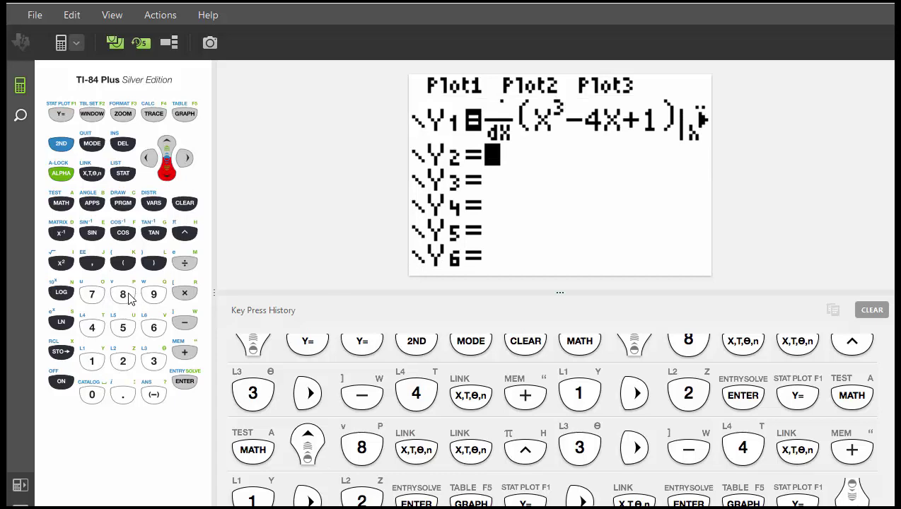
left_click(148, 361)
left_click(92, 173)
left_click(61, 262)
left_click(185, 323)
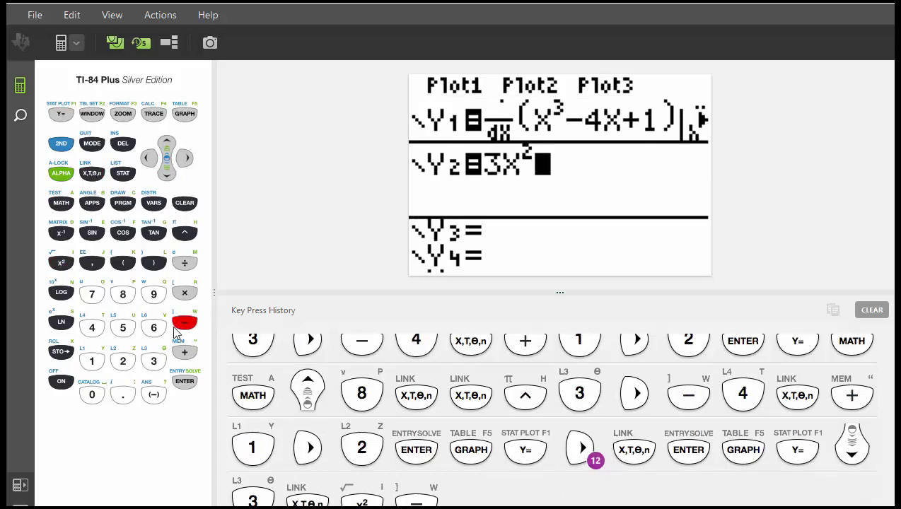
left_click(92, 327)
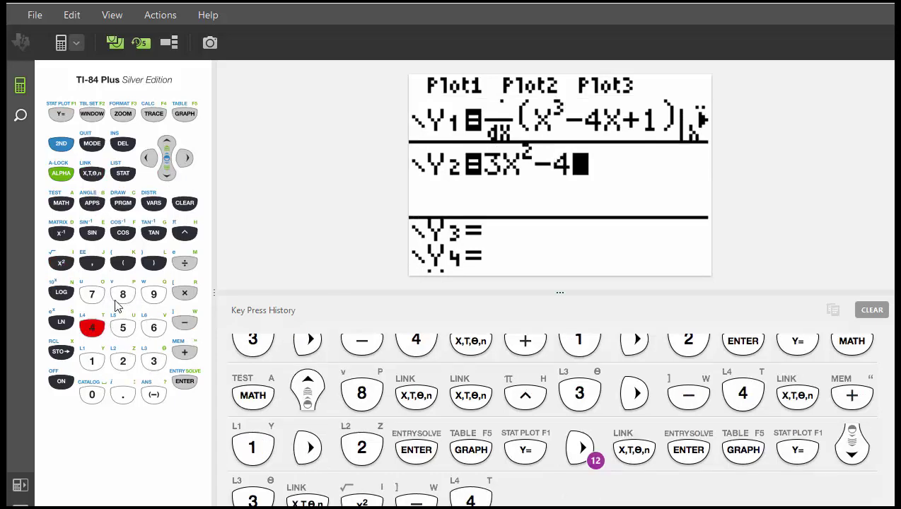
left_click(186, 114)
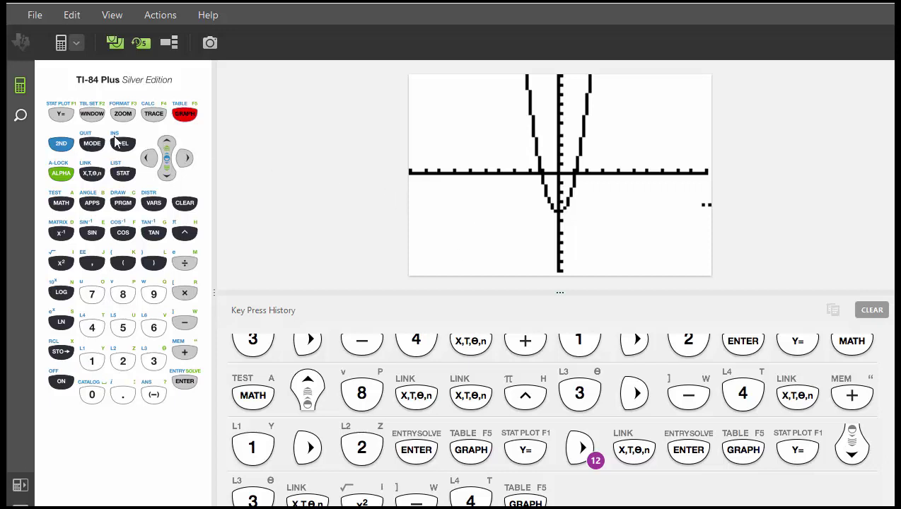
left_click(61, 145)
Quit to the home screen to review the 8.000001 derivative result.
left_click(92, 143)
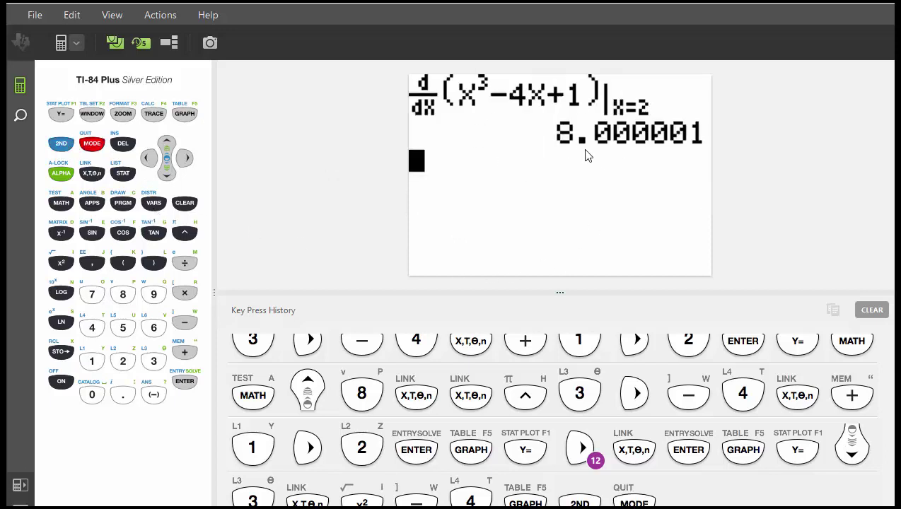